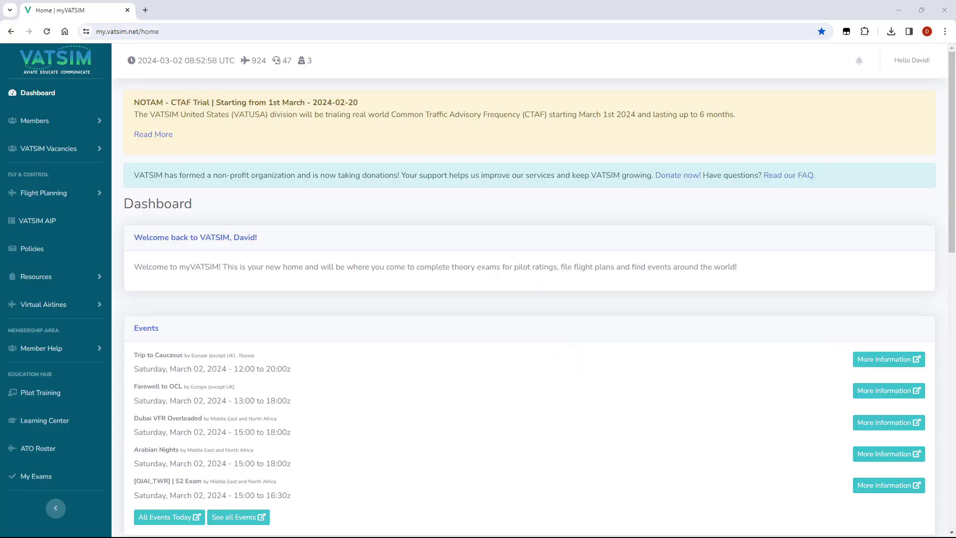
Go to Flight Planning > File a Flightplan from the dashboard sidebar.
left_click(46, 195)
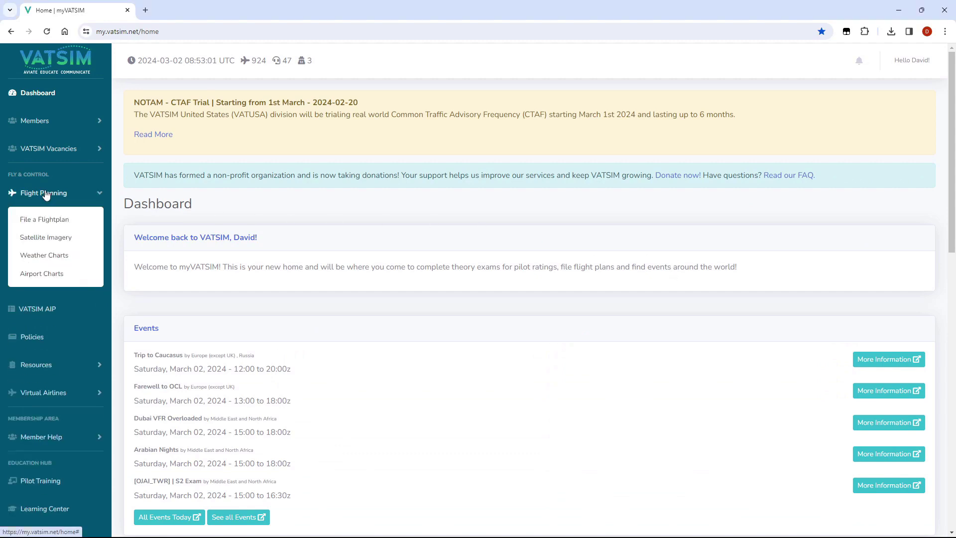
left_click(44, 219)
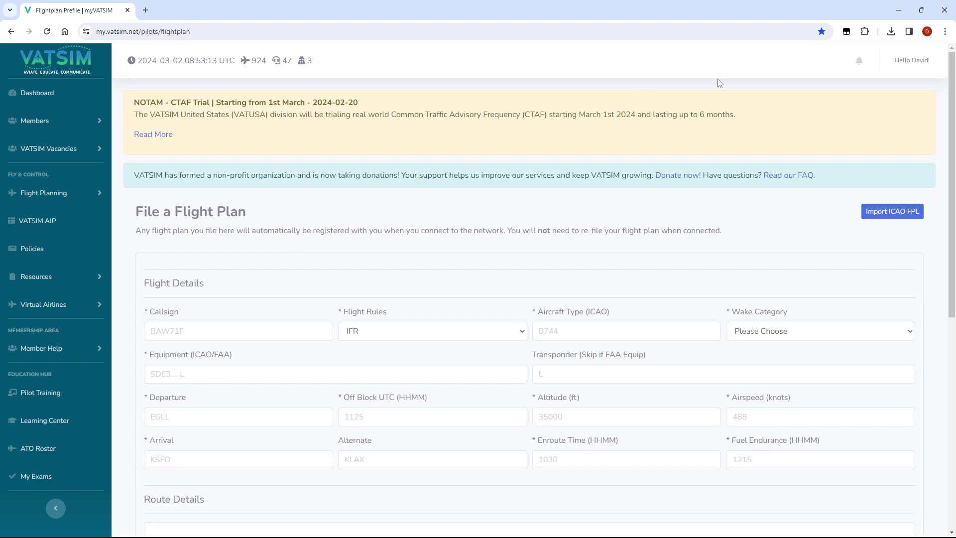
left_click_drag(952, 181, 952, 298)
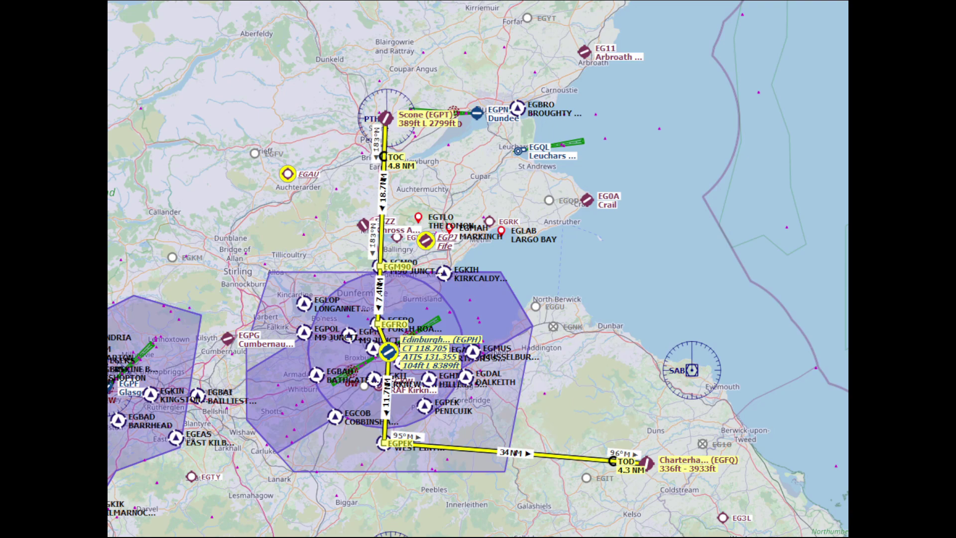
scroll(389, 351, "up", 5)
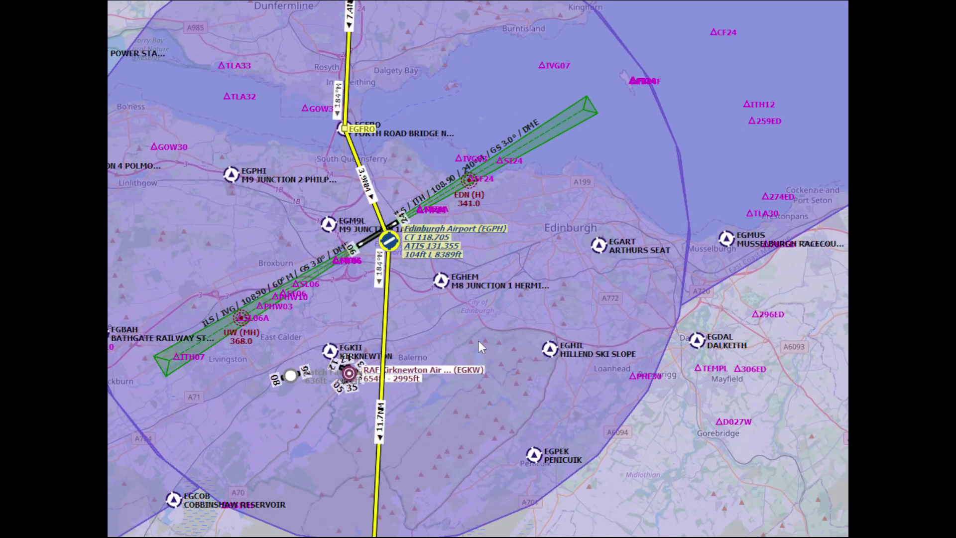
left_click_drag(551, 405, 568, 224)
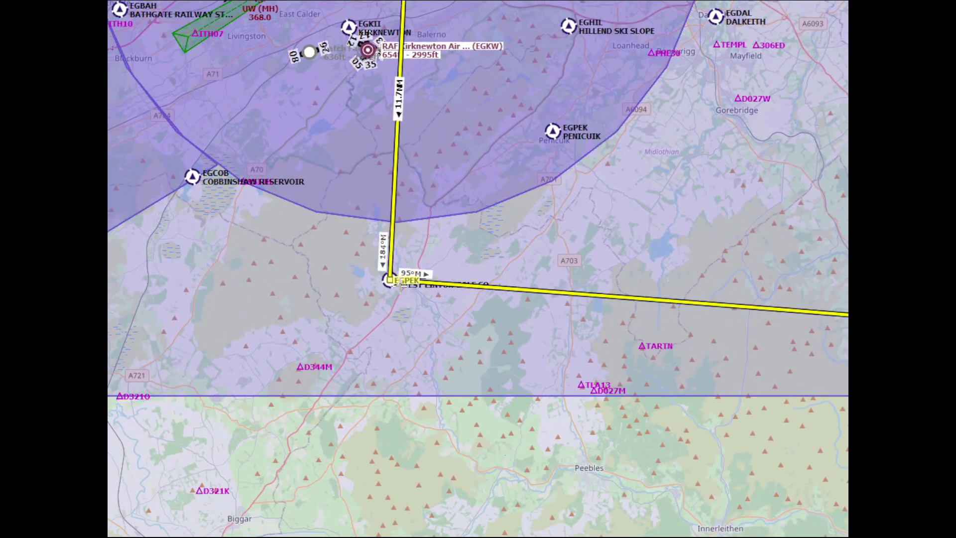
left_click_drag(568, 225, 507, 216)
left_click_drag(748, 298, 374, 284)
left_click_drag(523, 284, 419, 298)
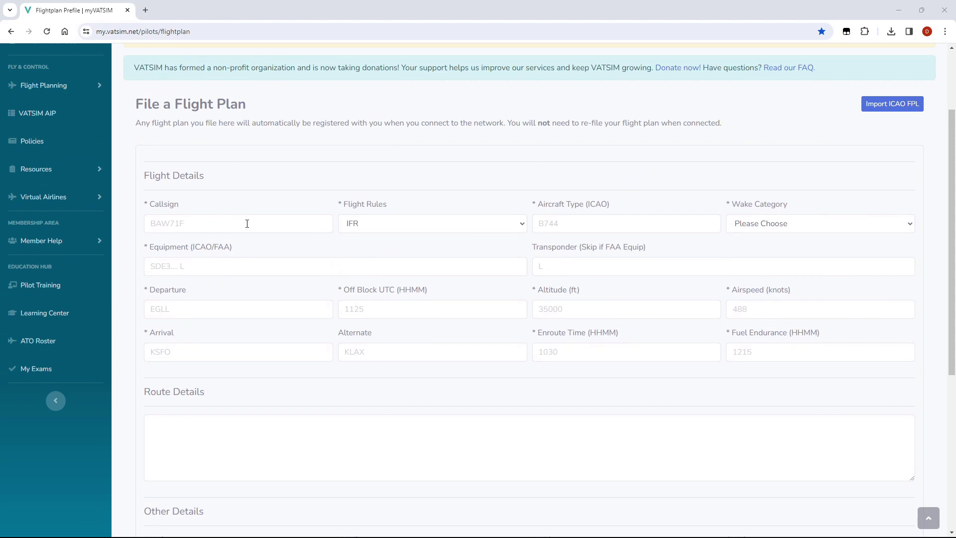
Enter callsign GHERC and change the flight rules from IFR to VFR.
left_click(247, 222)
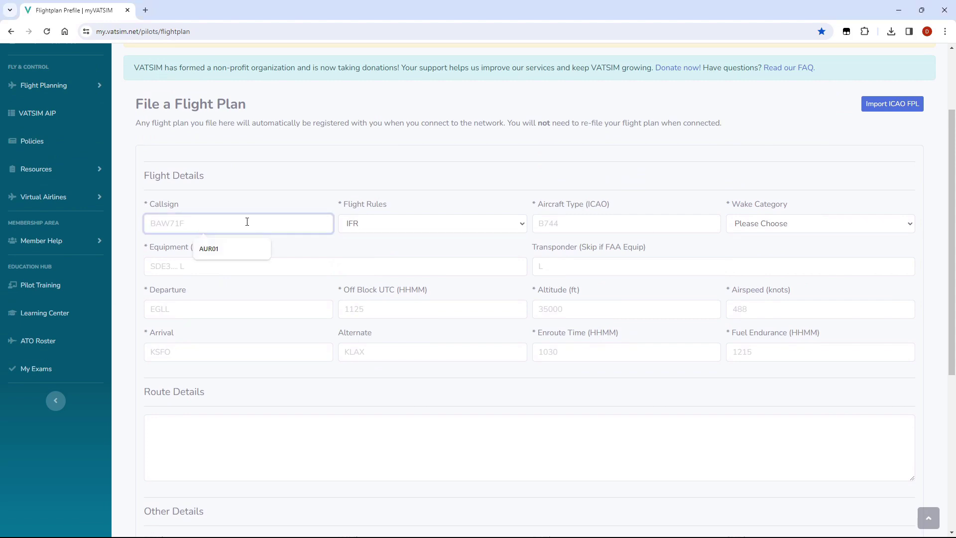
type("GHER")
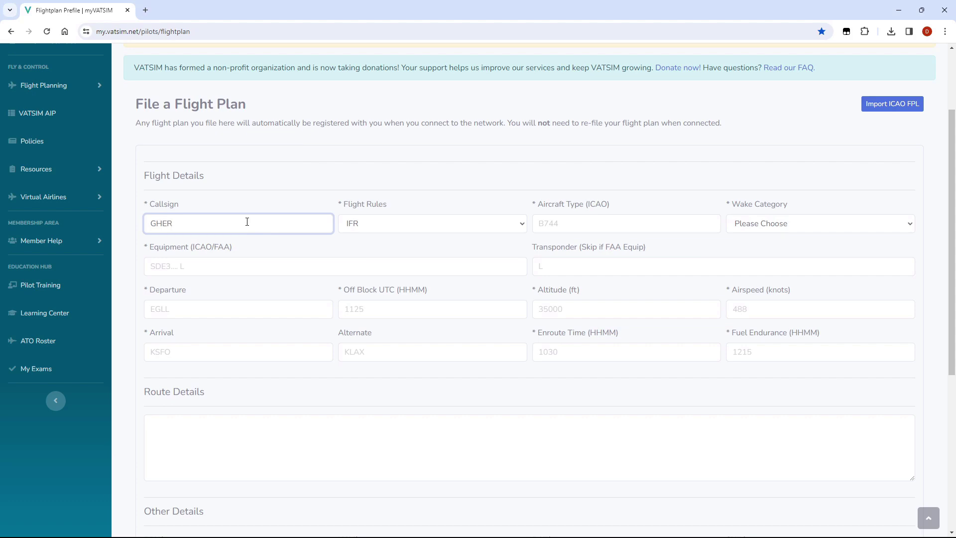
type("C")
key("Tab")
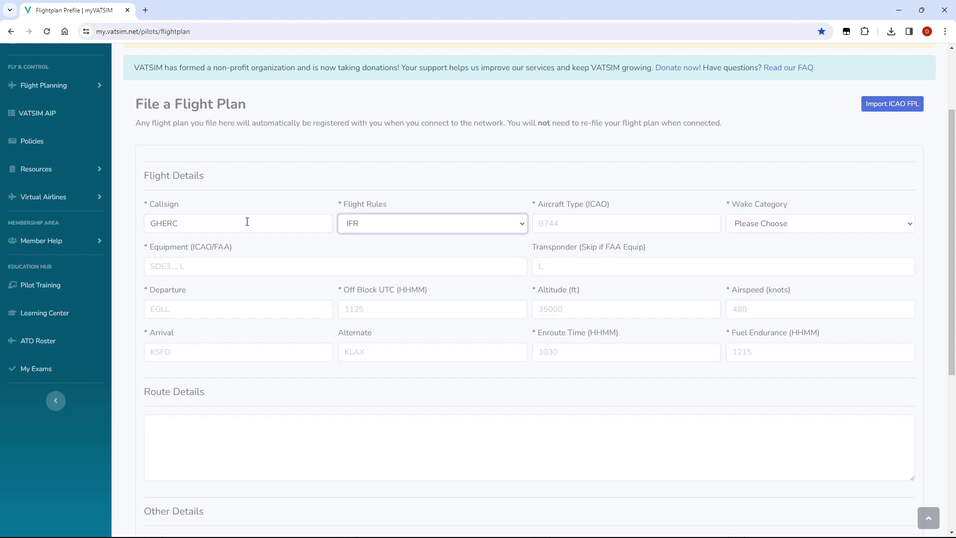
key("Down")
Enter aircraft type C172, light wake category and equipment S.
key("Tab")
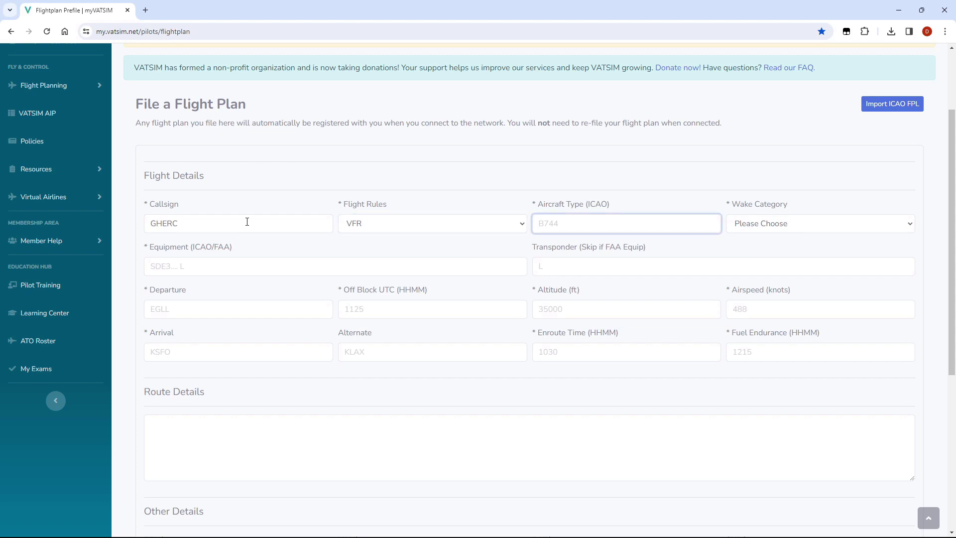
type("C172")
key("Tab")
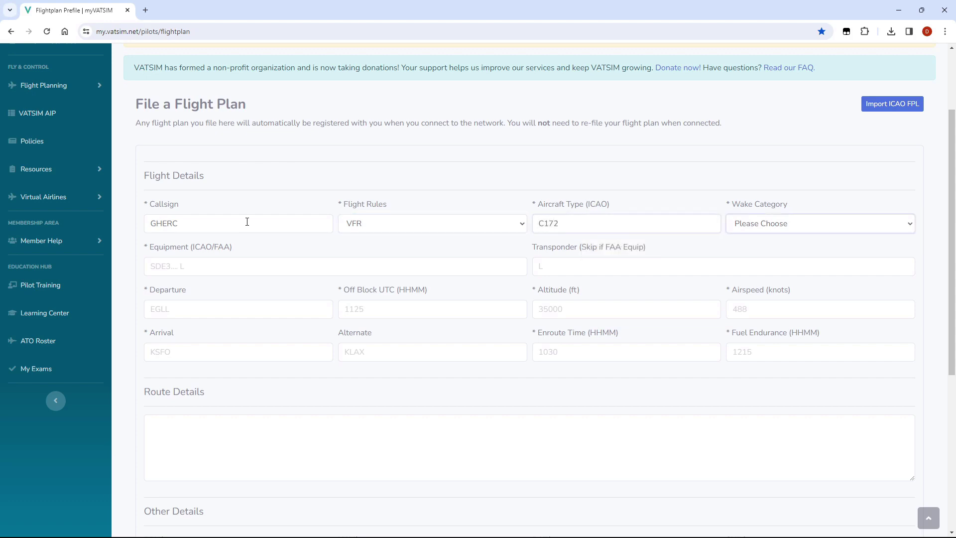
key("Down")
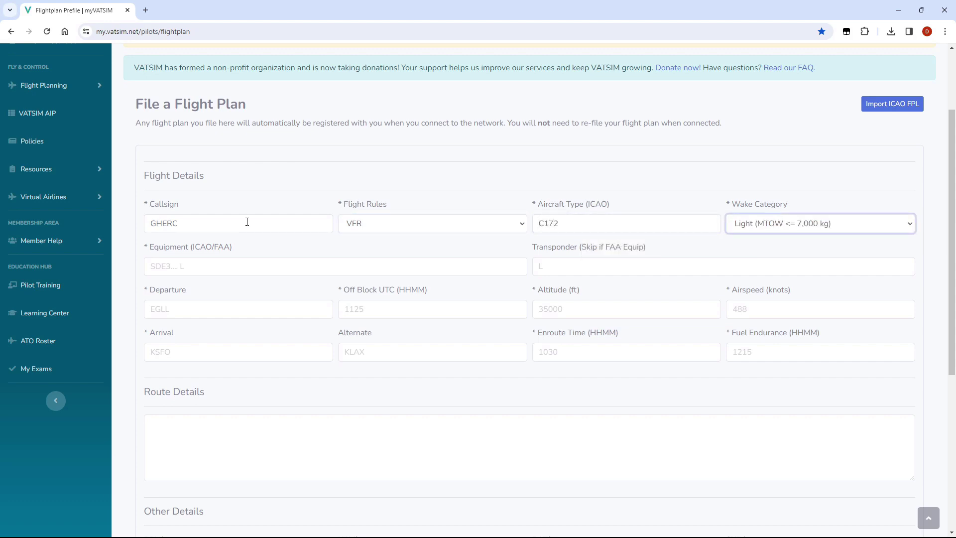
key("Tab")
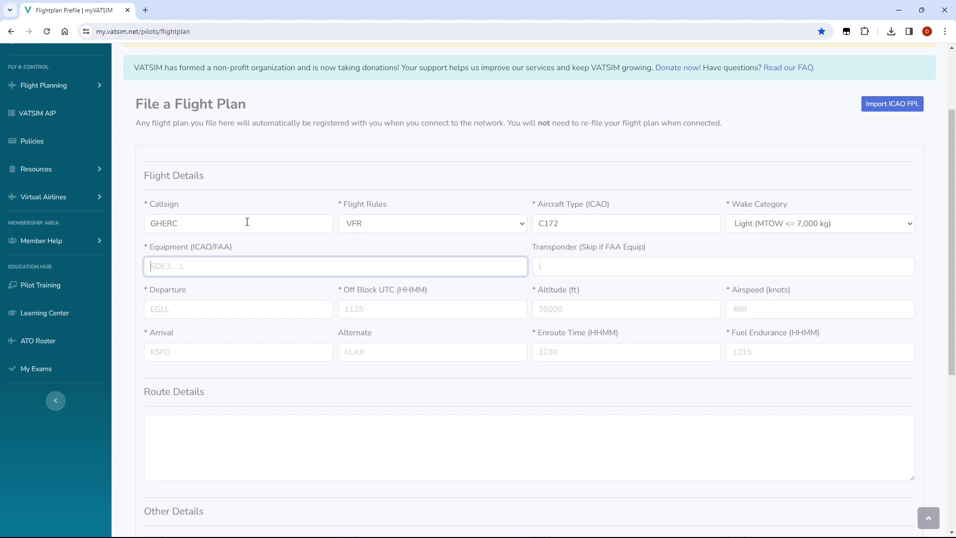
type("S")
key("Tab")
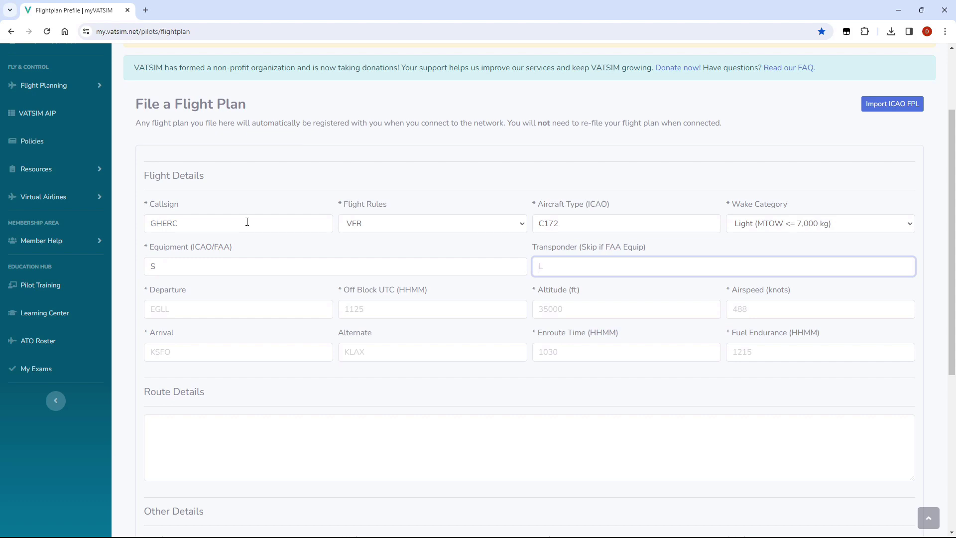
Fill in departure EGFT, off-block 1200, cruise altitude 2000 ft and airspeed 100 knots.
key("Tab")
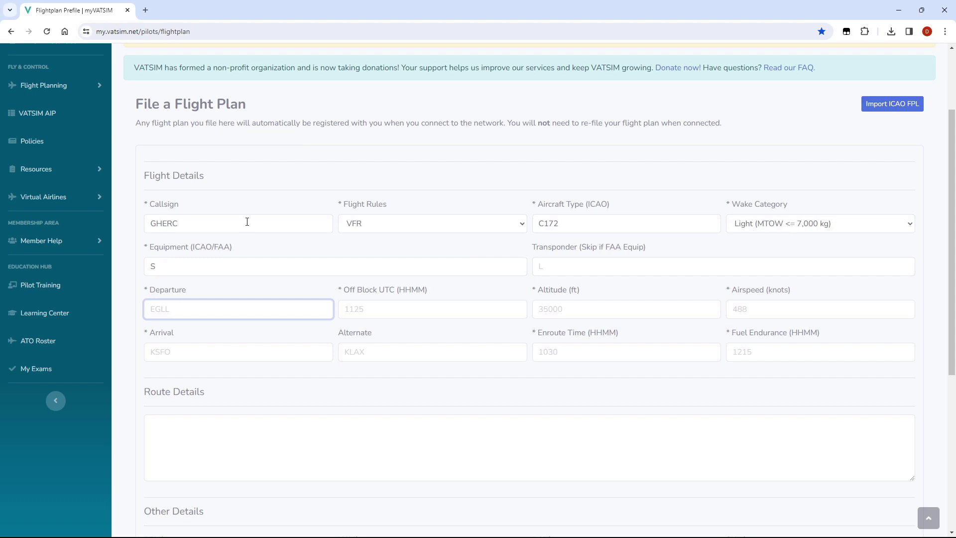
type("EGFT")
left_click(381, 313)
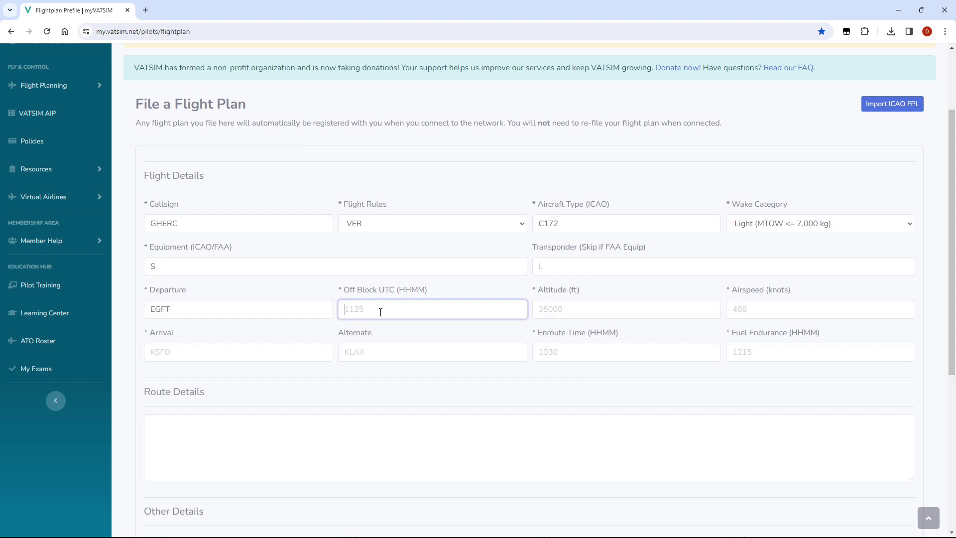
type("12")
type("00")
key("Tab")
type("2000")
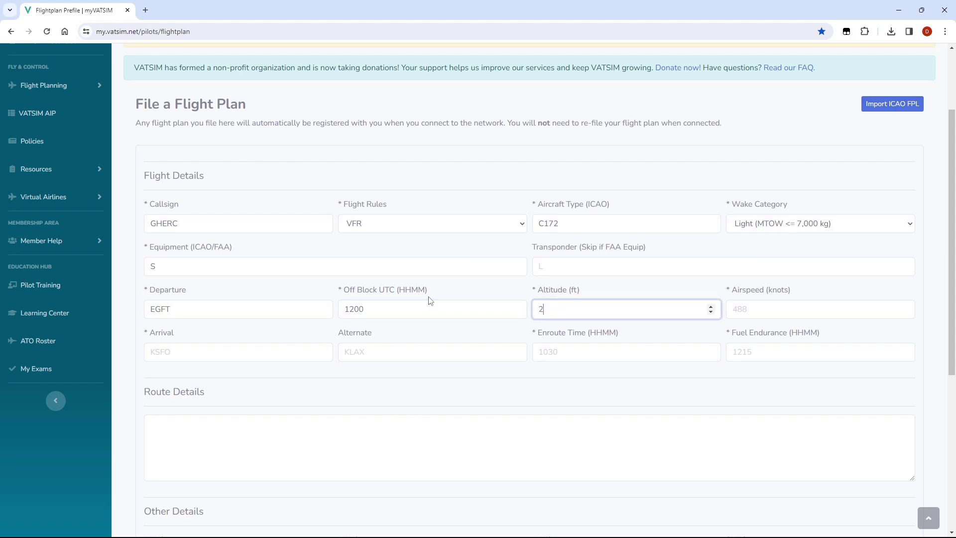
key("Tab")
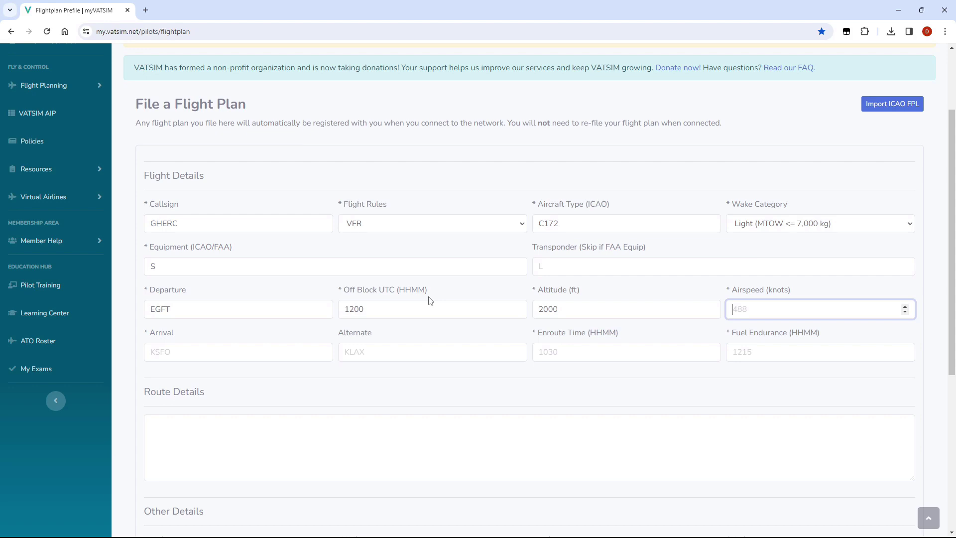
type("100")
Enter arrival EGFQ, skip the alternate, and set en-route 0045 and fuel 0200.
key("Tab")
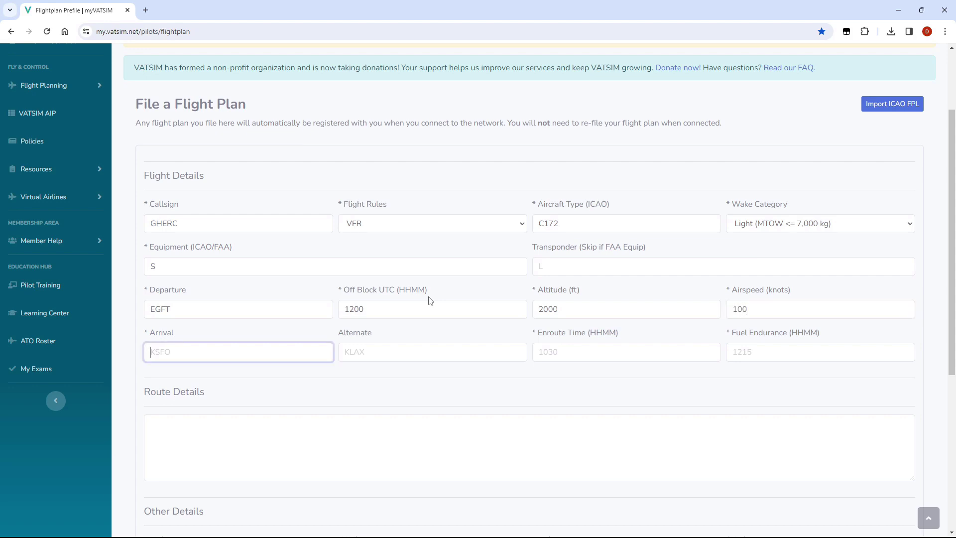
type("EG")
type("FQ")
key("Tab")
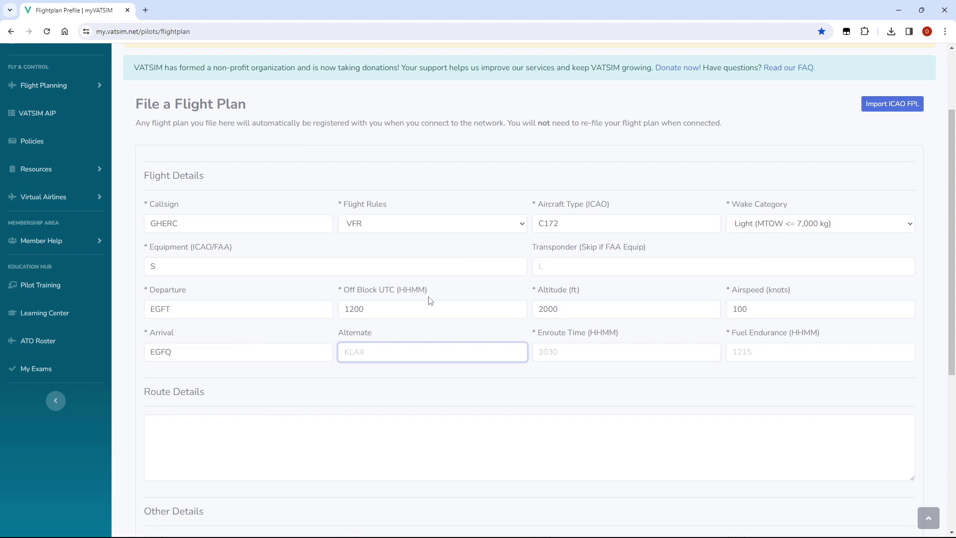
key("Tab")
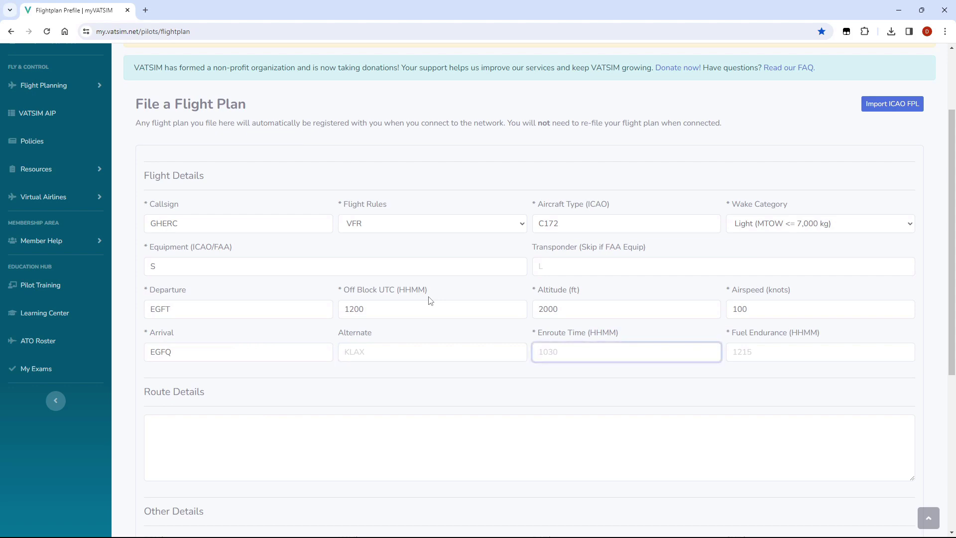
type("00")
type("45")
key("Tab")
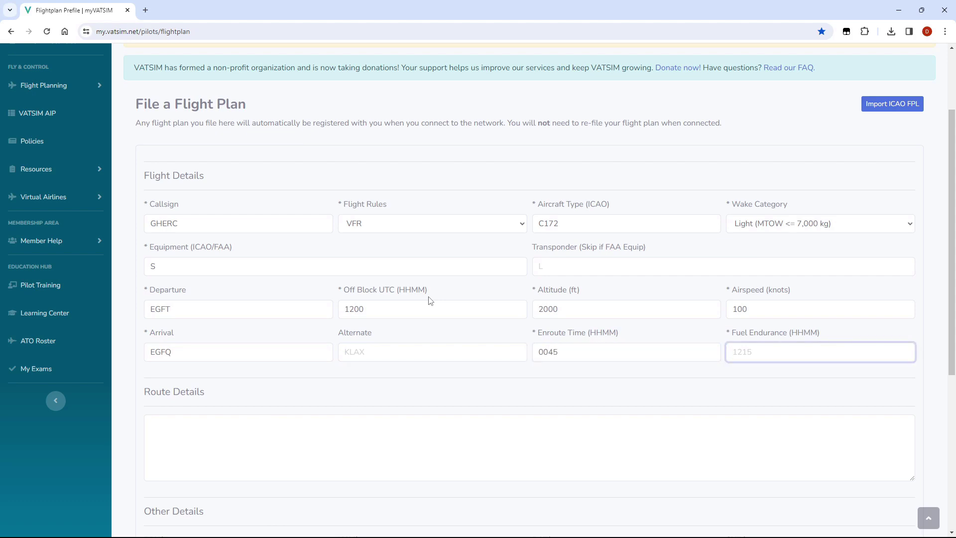
type("0200")
key("Tab")
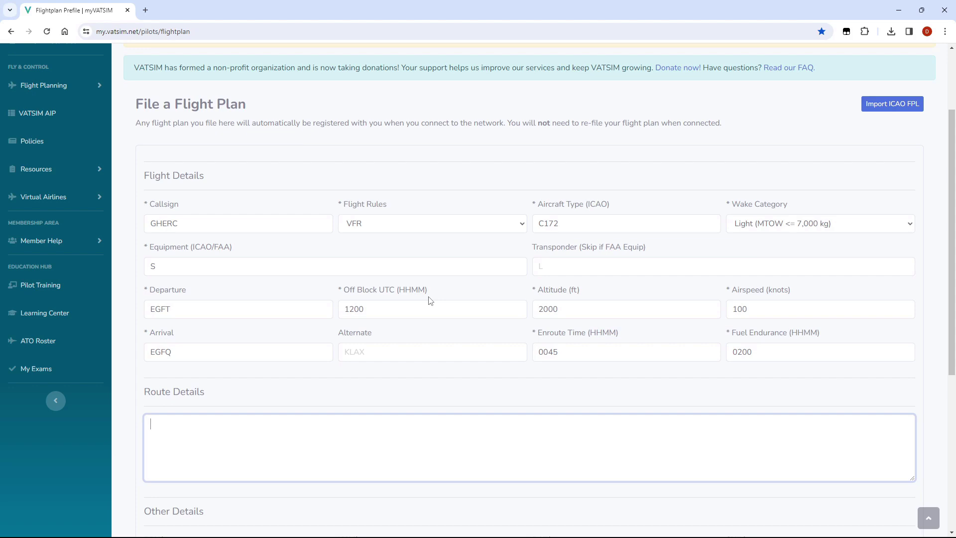
type("KELT")
type("Y /")
type(" EGPH E")
Type the route KELTY / EGPH OVER..., deleting the stray letter after EGPH.
key("BackSpace")
type("OVERHEAD ")
type("/")
type(" WEST L")
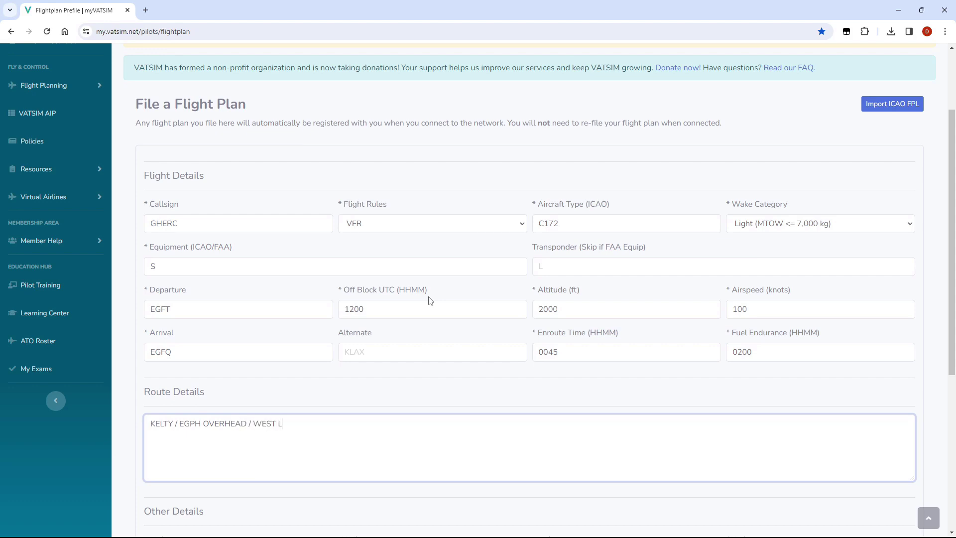
type("INTON")
scroll(537, 389, "down", 3)
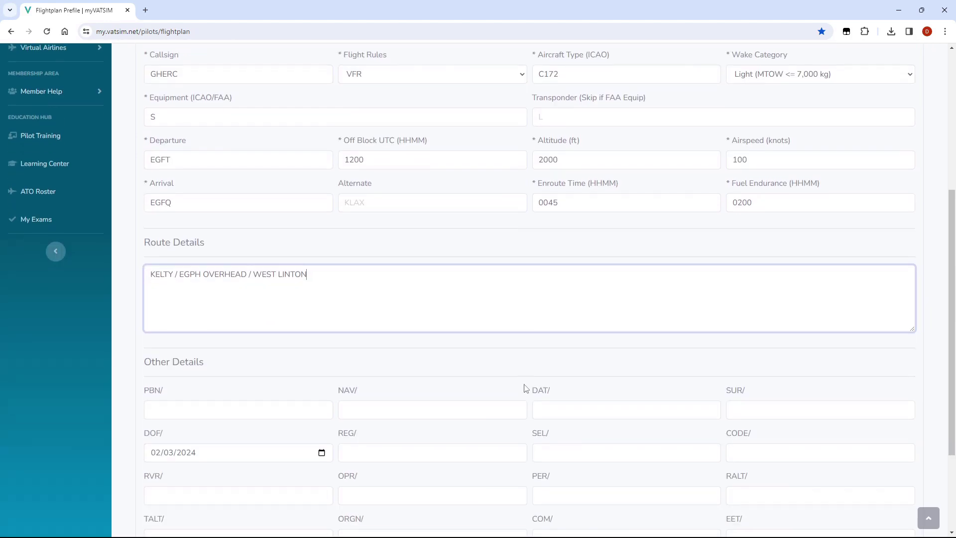
scroll(525, 384, "down", 3)
scroll(527, 384, "down", 2)
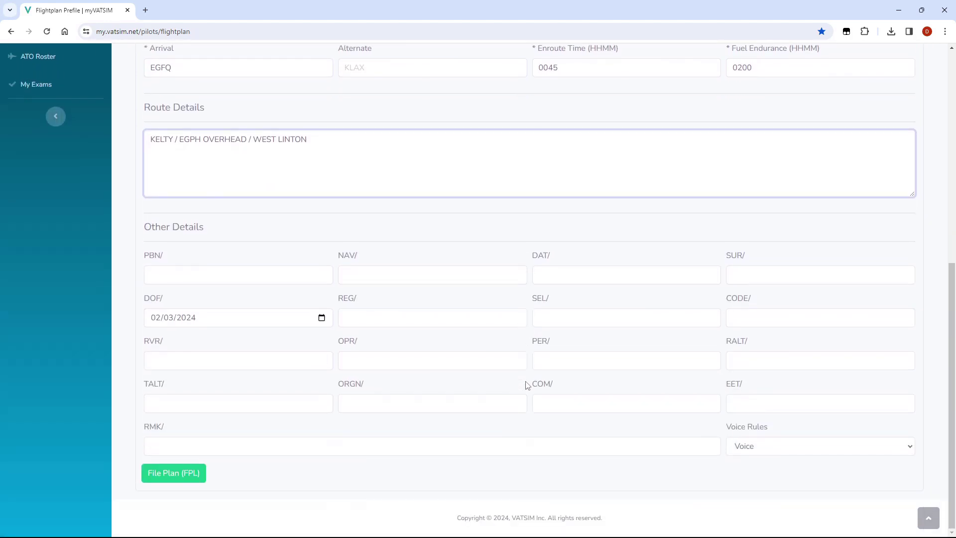
Enter CAVOK in the RMK/ remarks field.
left_click(440, 446)
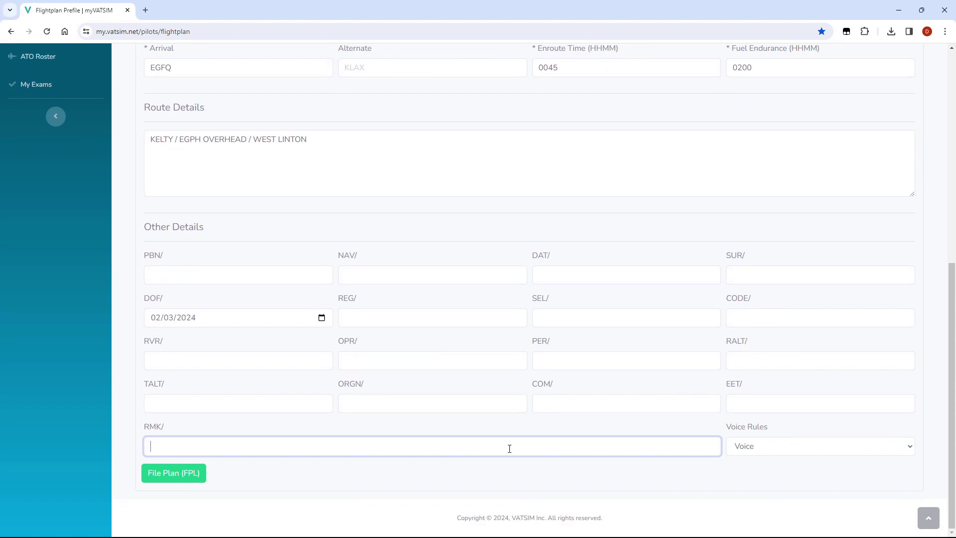
type("CAVOK")
scroll(608, 158, "up", 10)
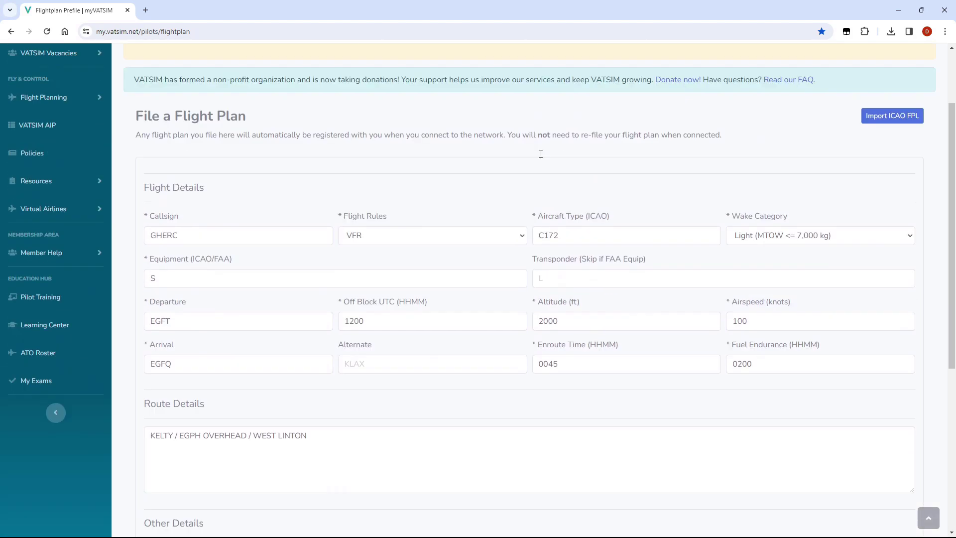
scroll(590, 262, "down", 4)
scroll(365, 304, "down", 2)
scroll(365, 304, "down", 1)
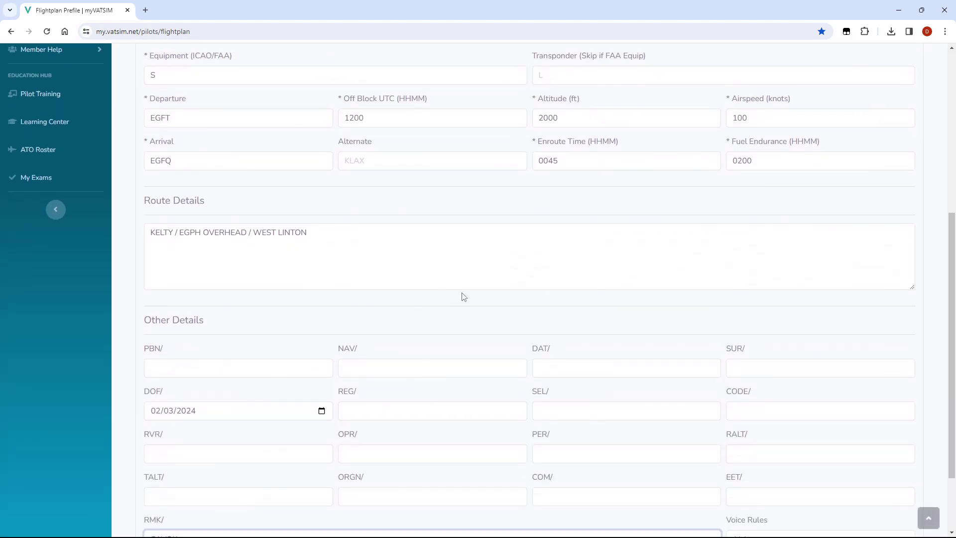
scroll(464, 295, "up", 8)
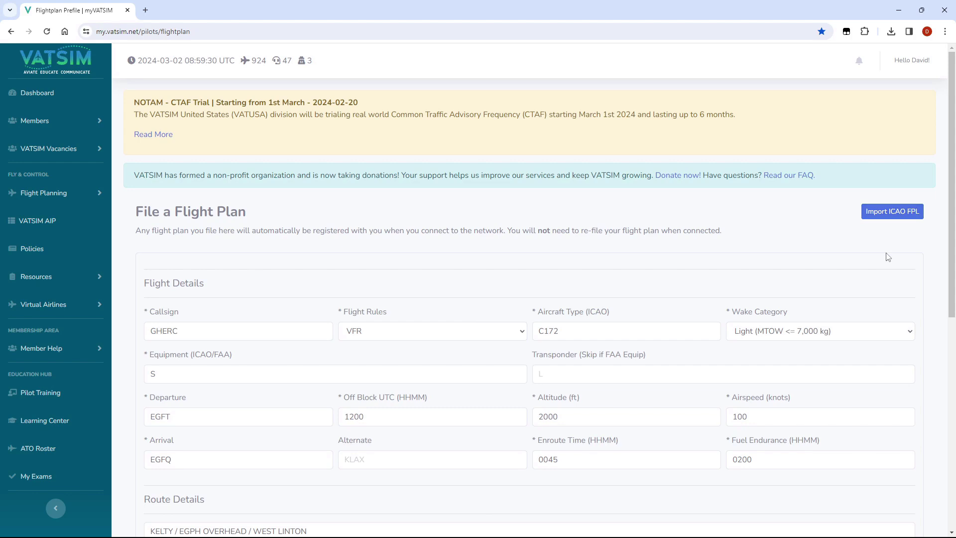
scroll(763, 286, "down", 3)
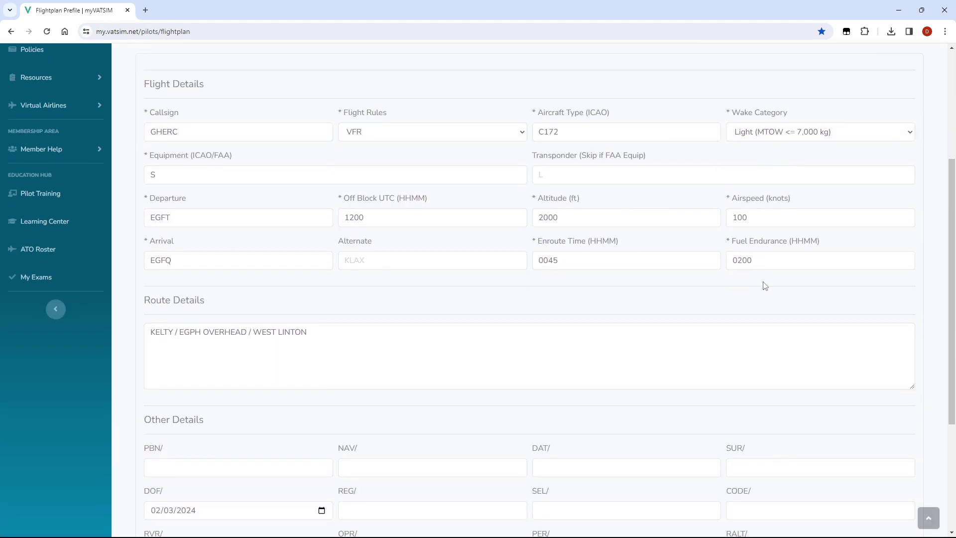
scroll(763, 286, "down", 3)
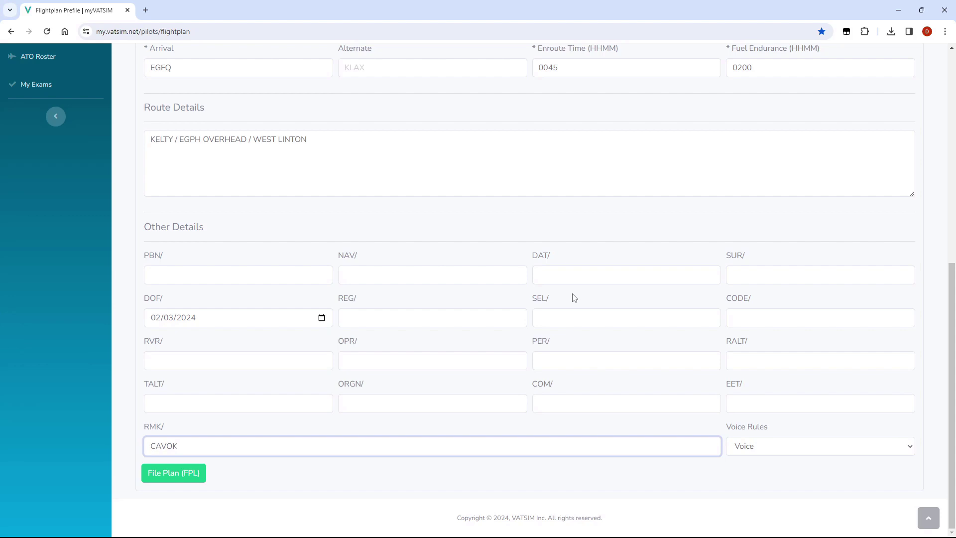
scroll(573, 297, "up", 4)
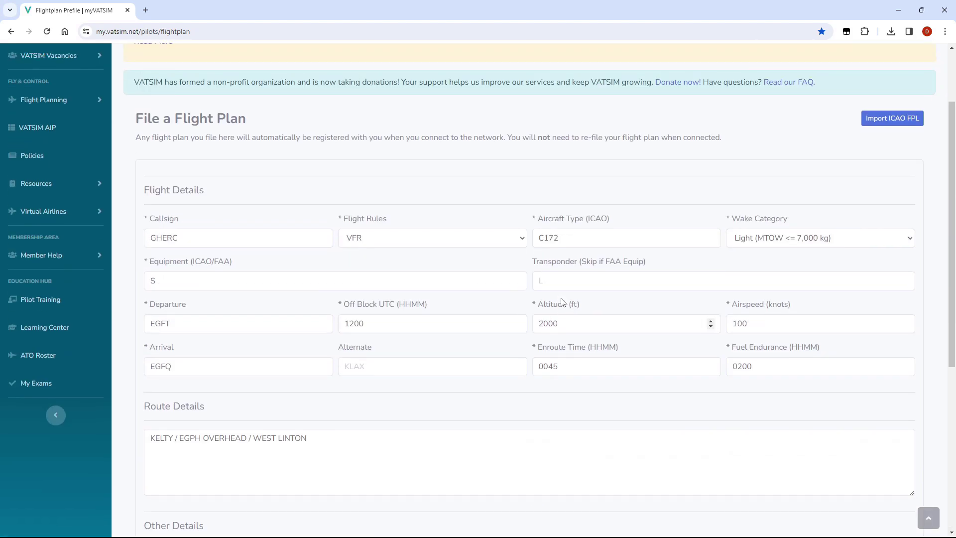